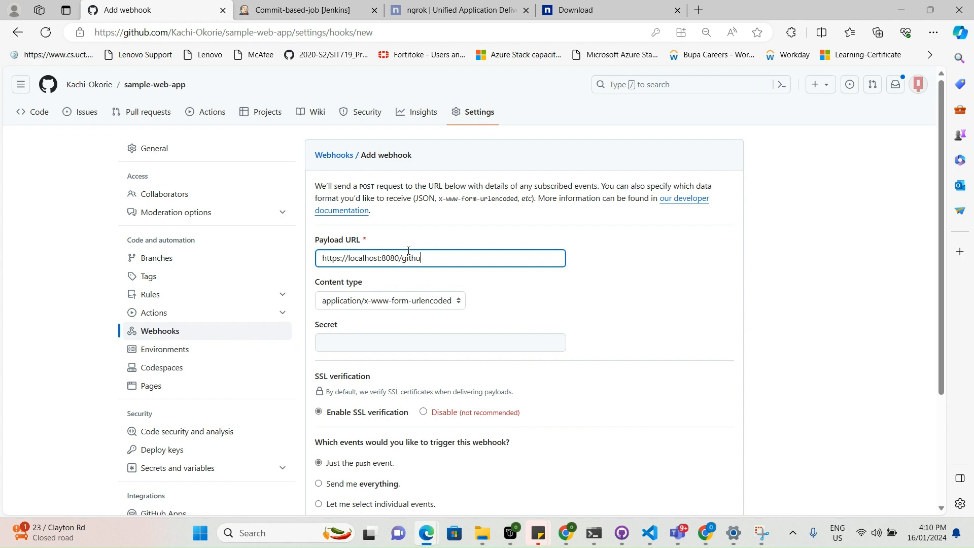
text(bhook)
scroll(406, 278, down, 3)
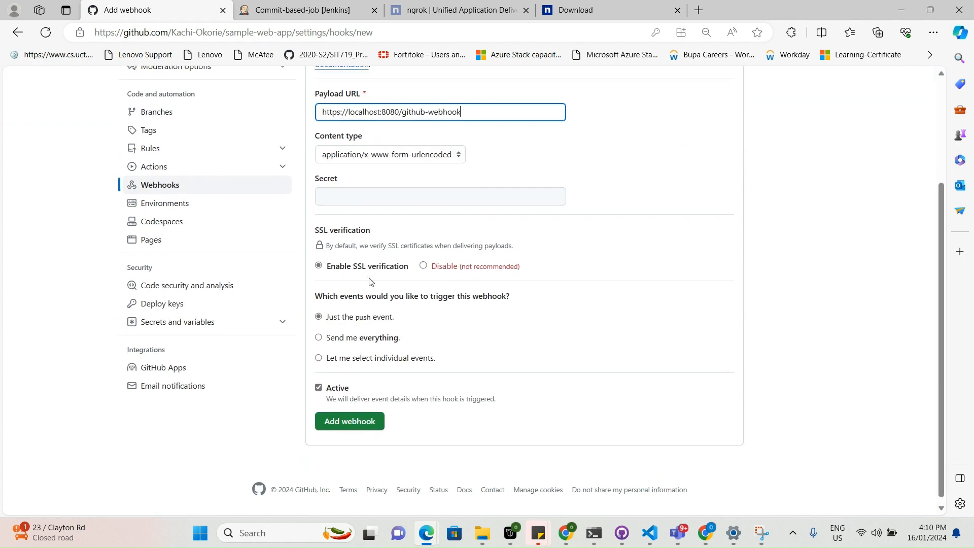
click(318, 332)
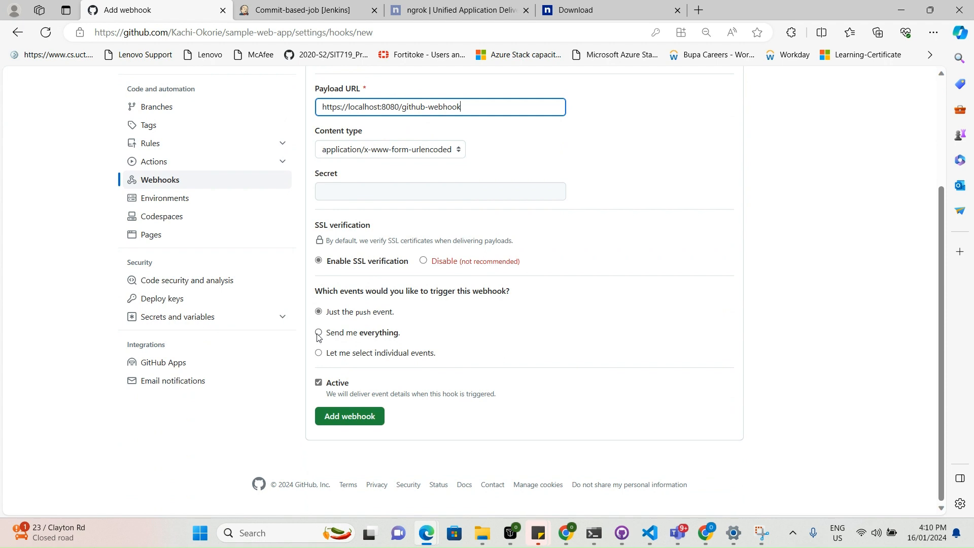
click(338, 413)
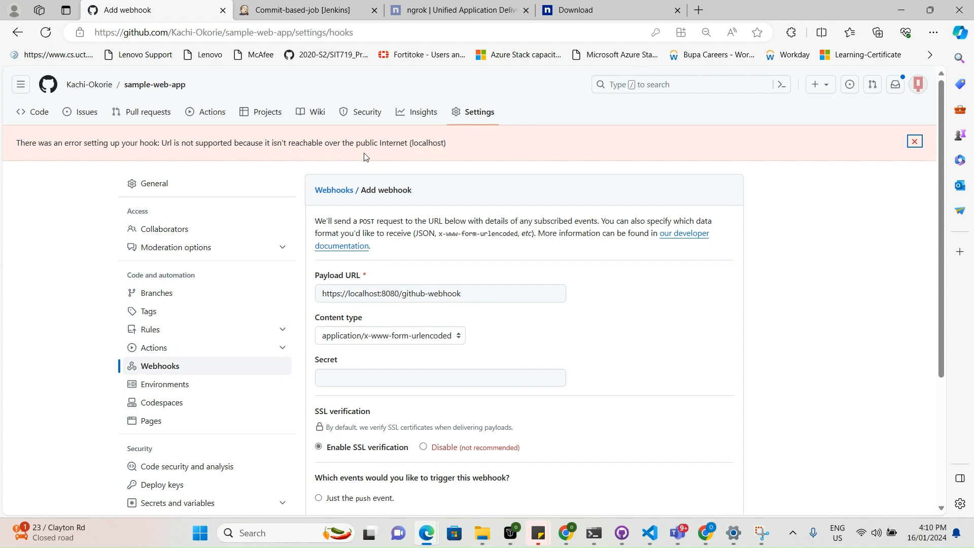
Switch to the ngrok website and open the account sign-up.
click(330, 11)
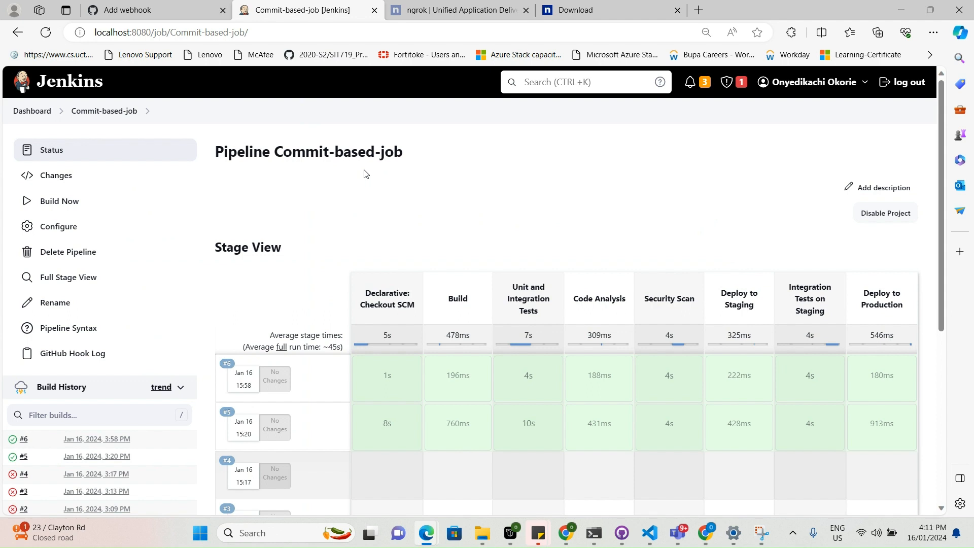
click(435, 4)
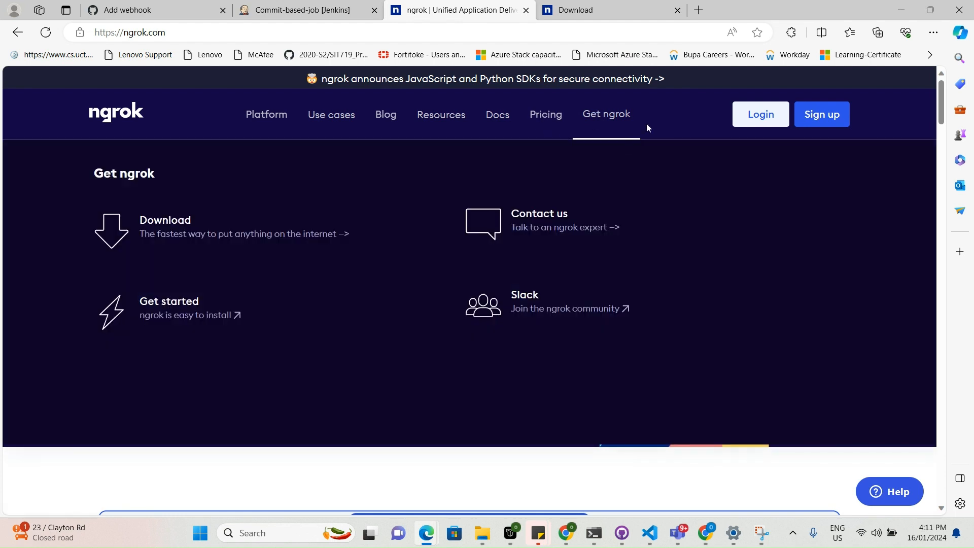
click(809, 119)
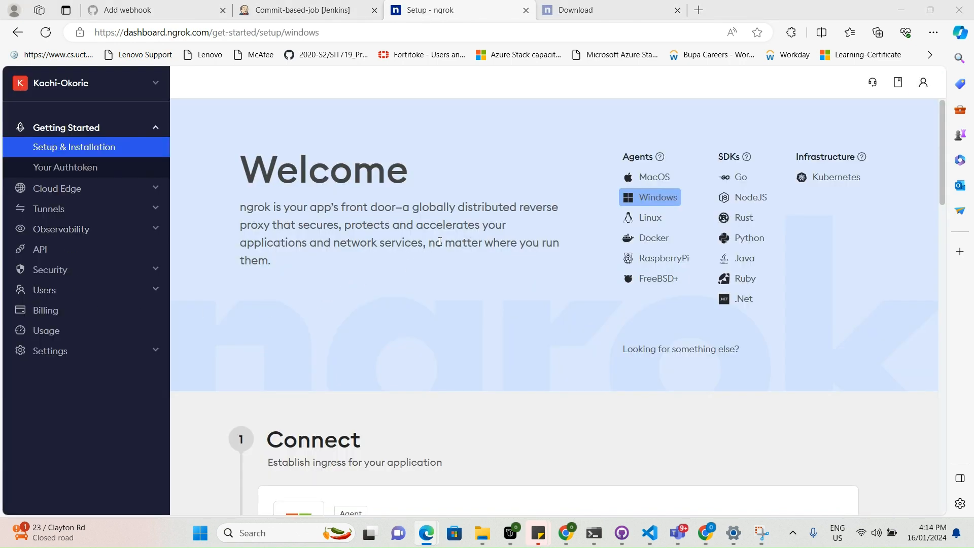
Review the Windows agent setup instructions on the ngrok dashboard, comparing the Chocolatey and Download installation options.
scroll(440, 238, down, 1)
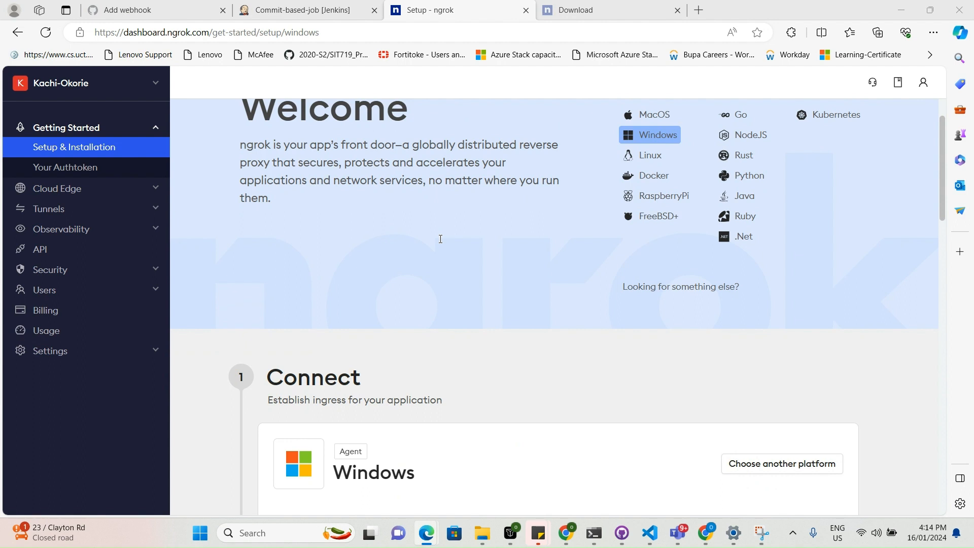
scroll(440, 239, up, 1)
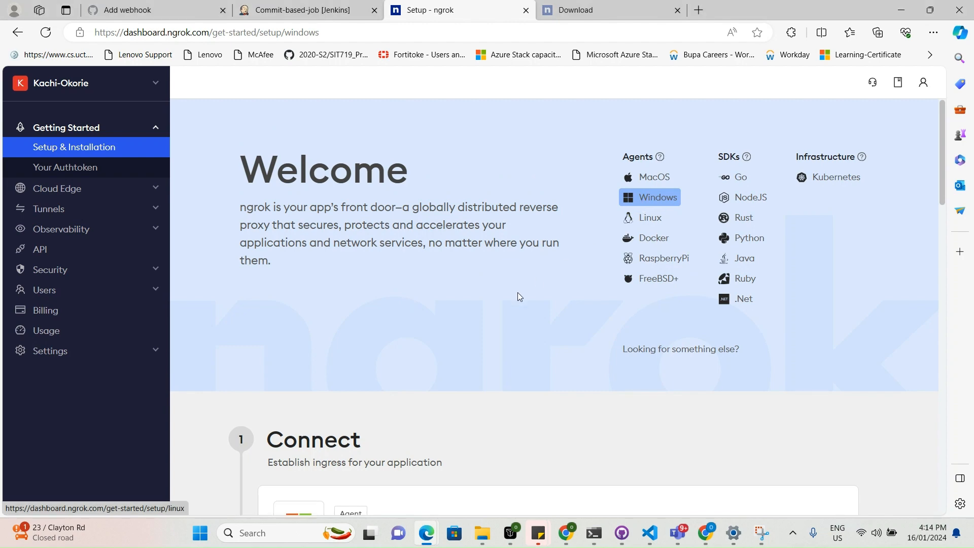
scroll(515, 294, down, 2)
scroll(513, 296, down, 4)
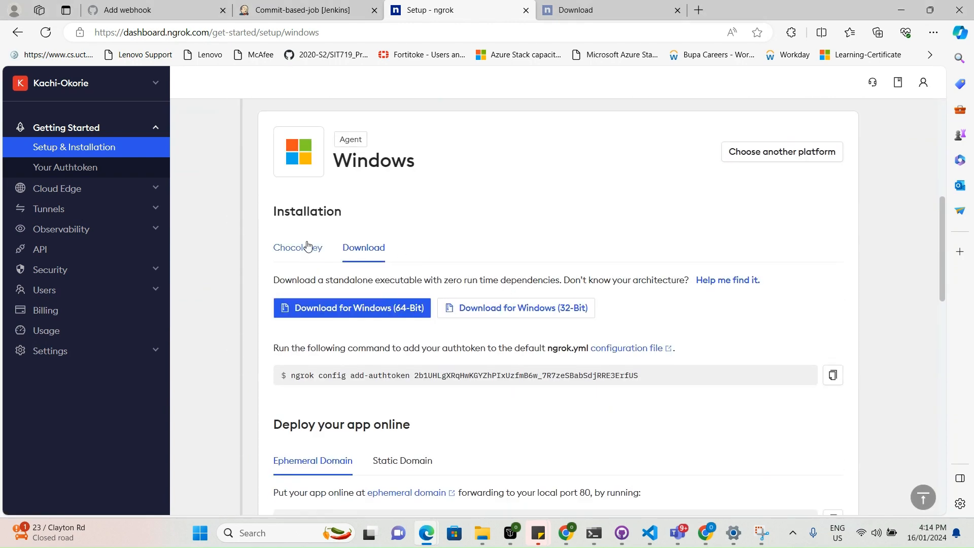
click(294, 251)
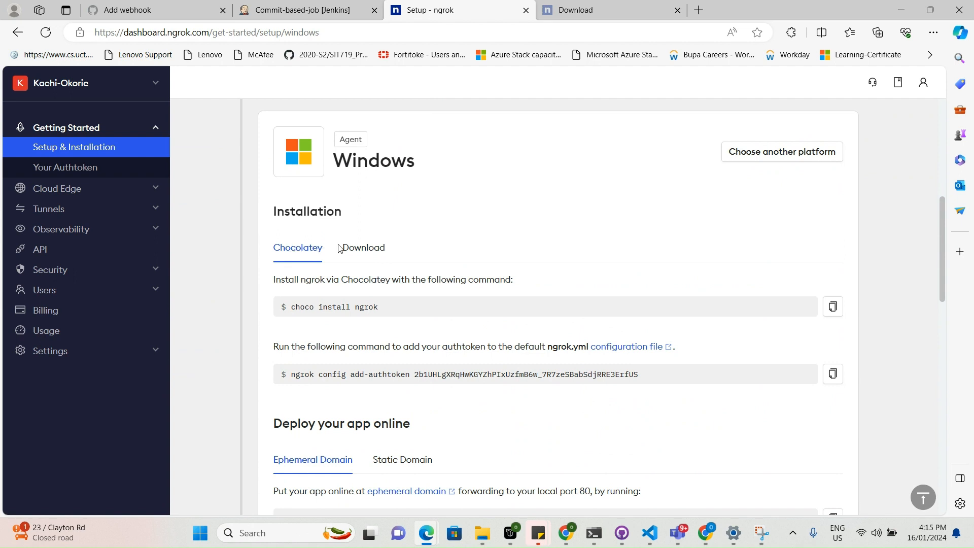
click(366, 249)
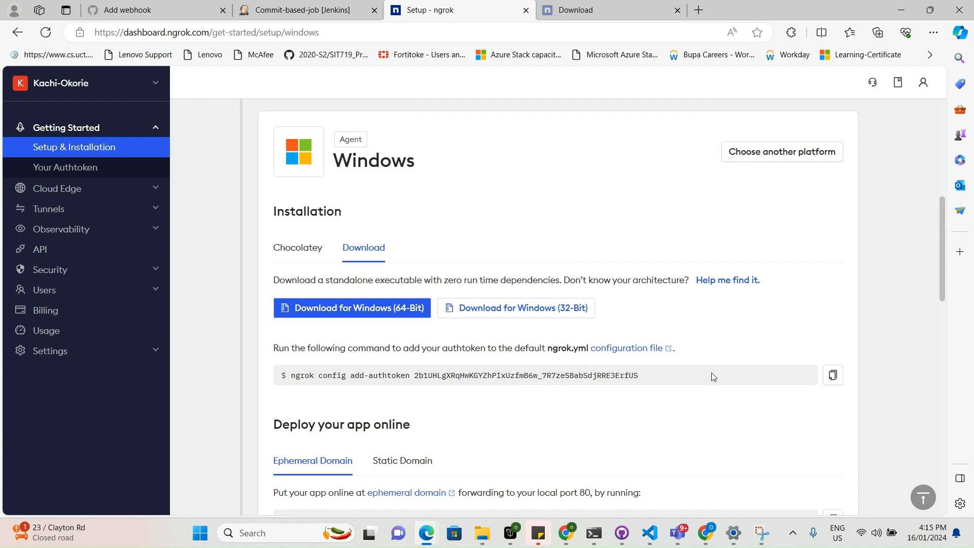
Copy the ngrok config add-authtoken command with the account's authtoken and run it in the Command Prompt at the ngrok folder.
click(832, 376)
click(834, 375)
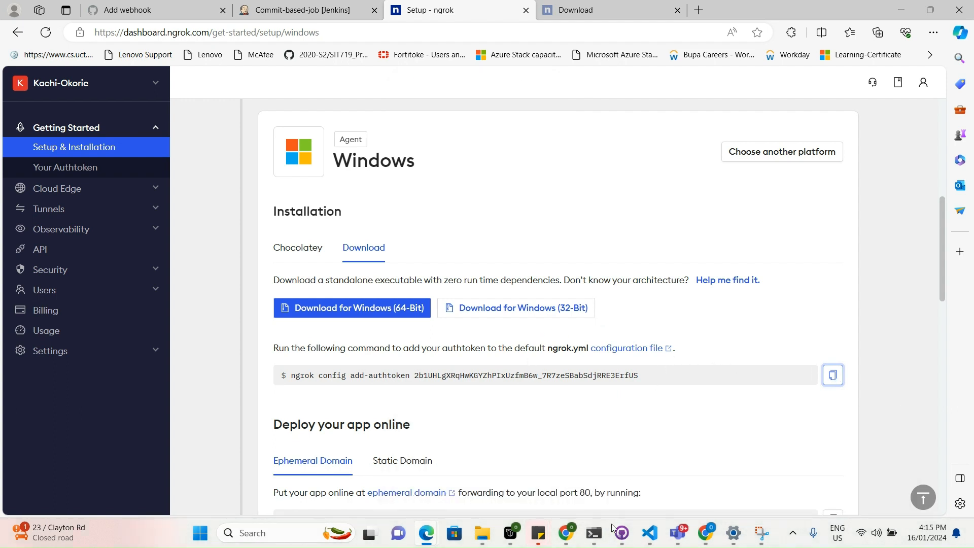
mouse_move(594, 539)
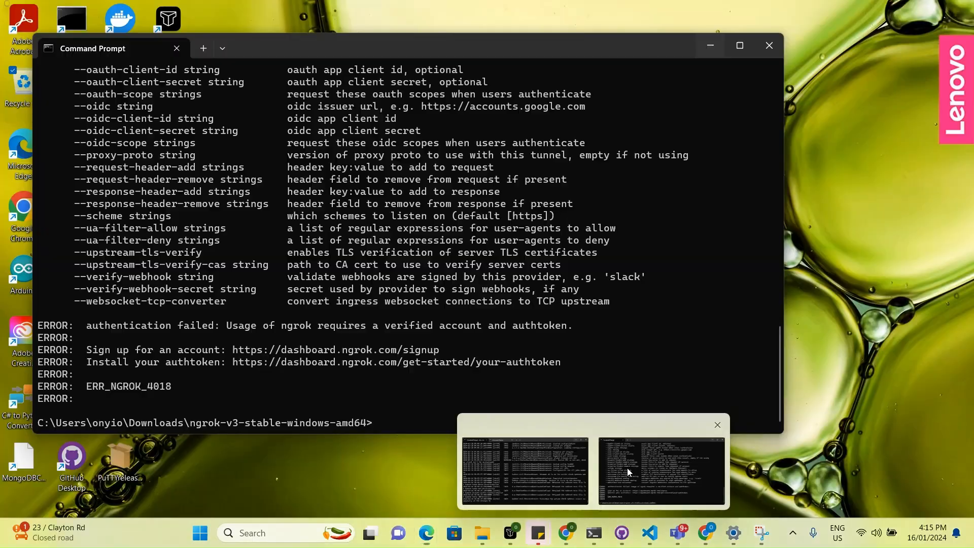
click(627, 468)
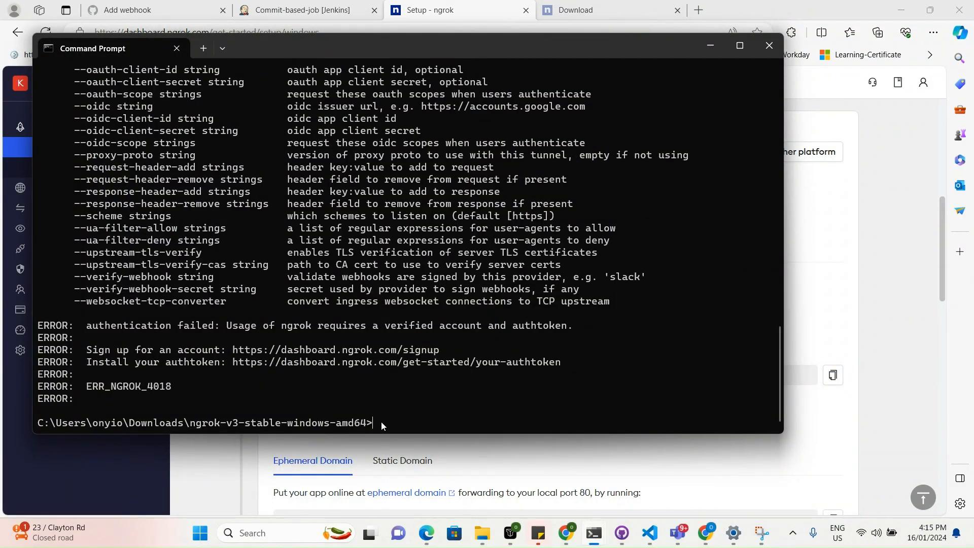
mouse_move(344, 427)
mouse_down()
mouse_move(212, 422)
mouse_move(340, 425)
mouse_up()
click(832, 375)
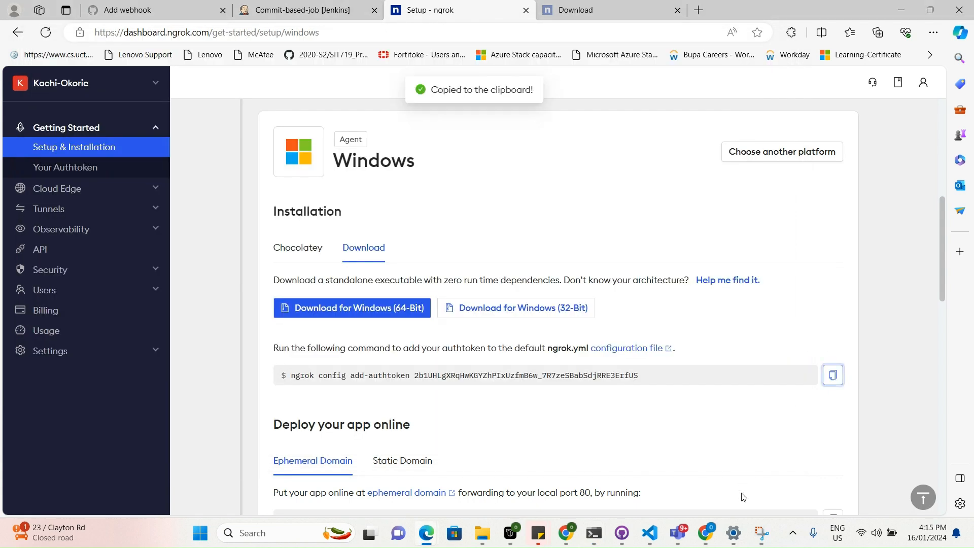
mouse_move(595, 536)
click(643, 476)
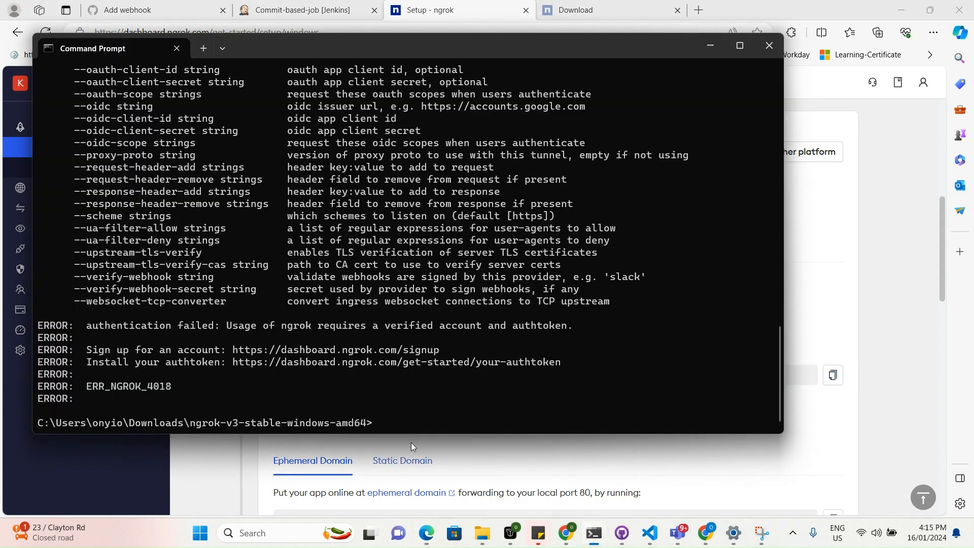
key(ctrl+v)
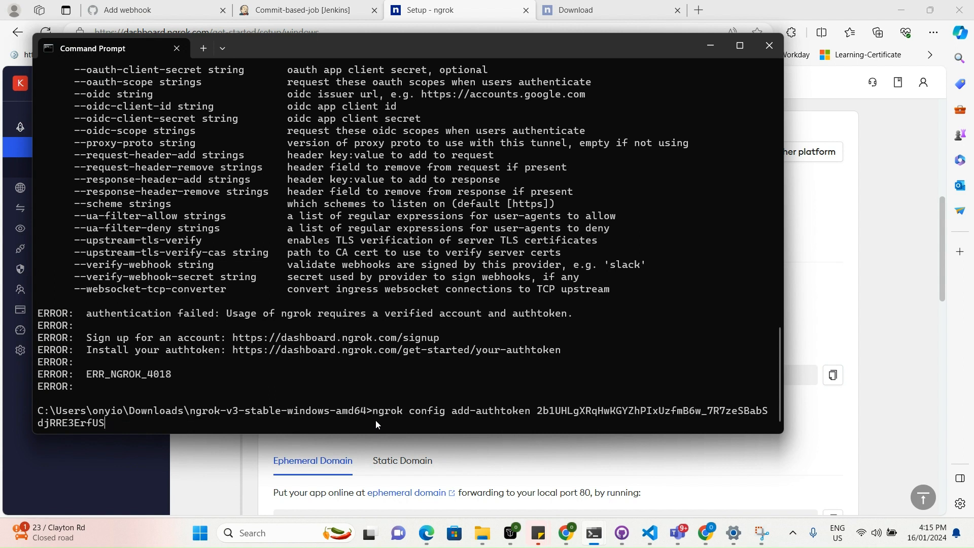
key(Return)
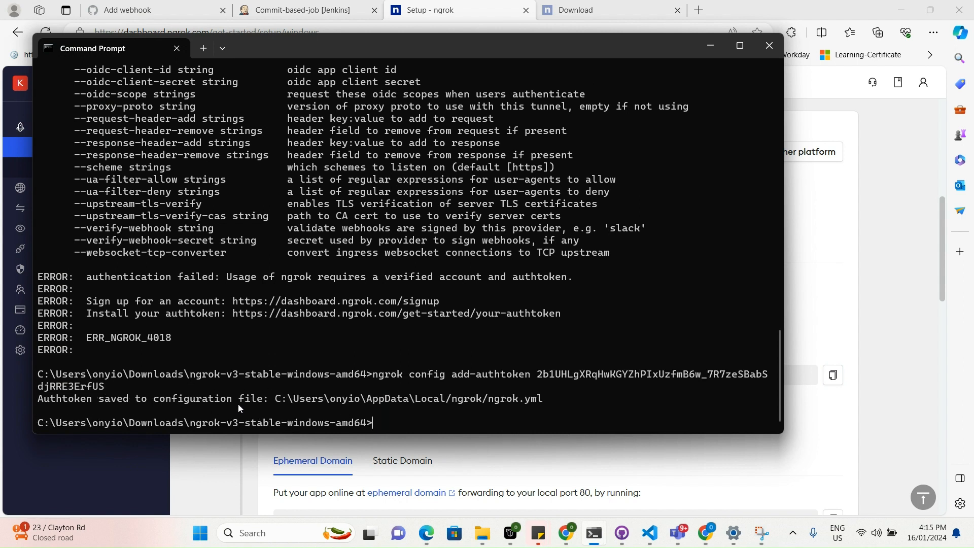
Check the ngrok deployment instructions, and start a tunnel from the Command Prompt with ngrok http 8080.
click(706, 42)
scroll(578, 388, down, 1)
scroll(578, 388, down, 1)
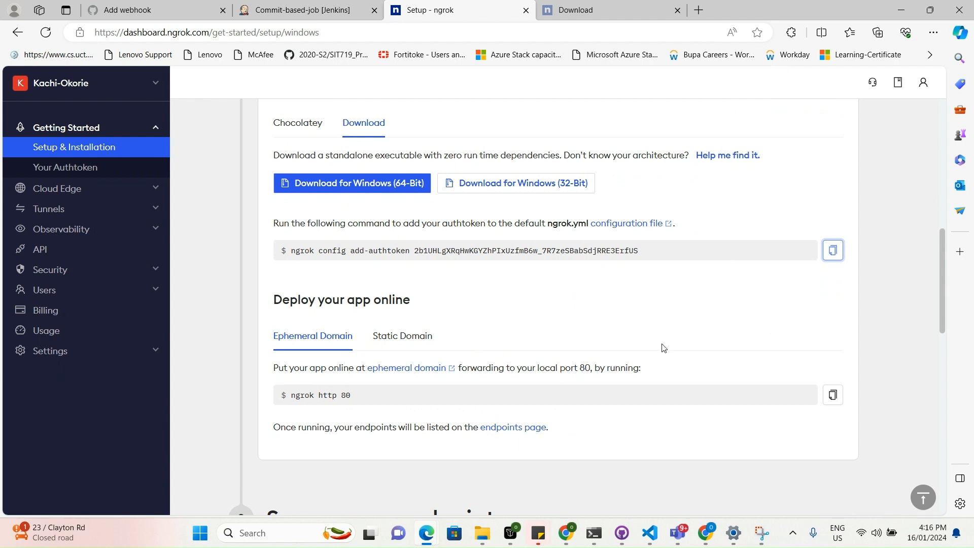
scroll(659, 347, down, 1)
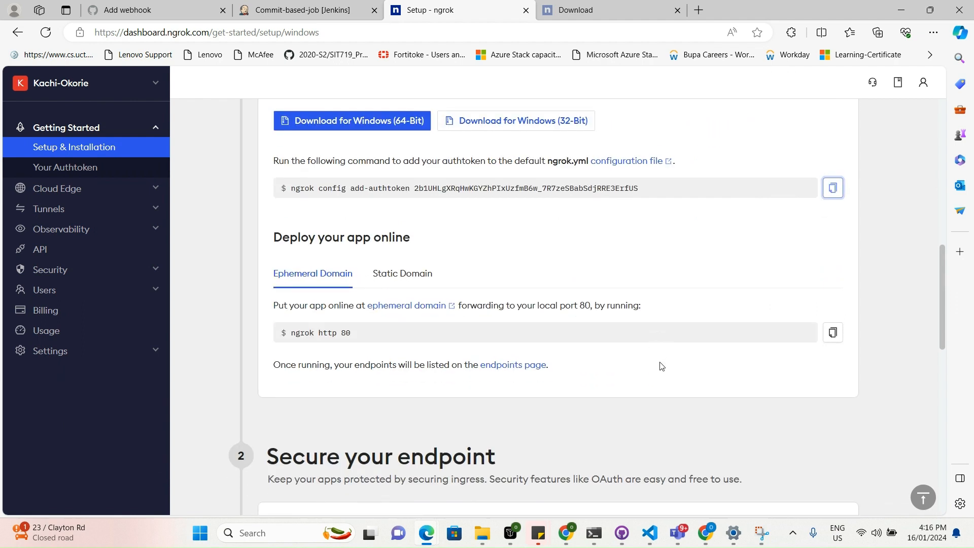
mouse_move(593, 545)
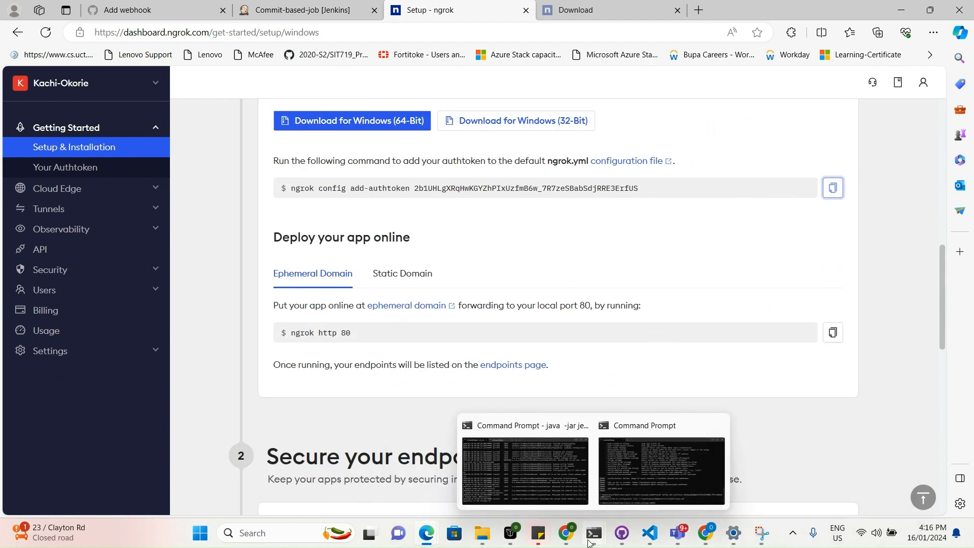
click(633, 458)
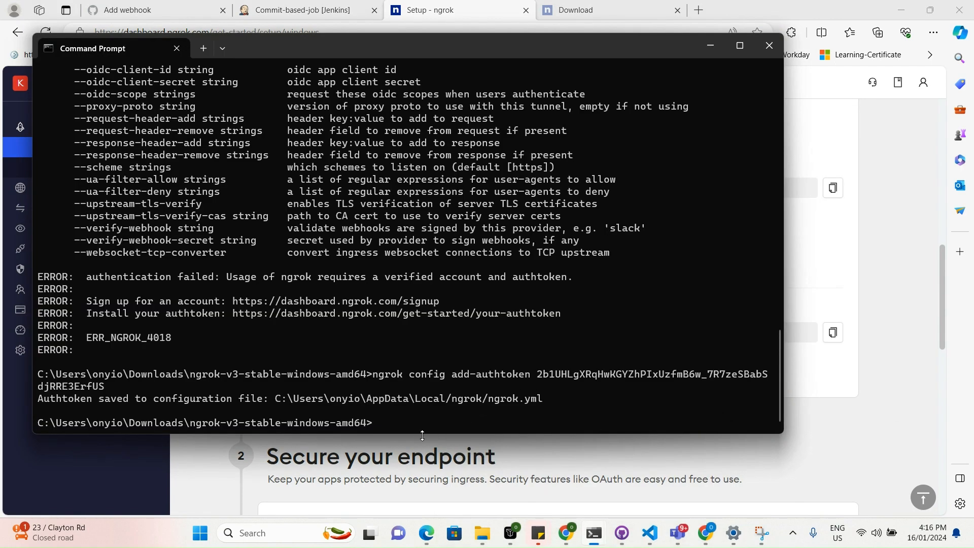
text(ngrok http 8080)
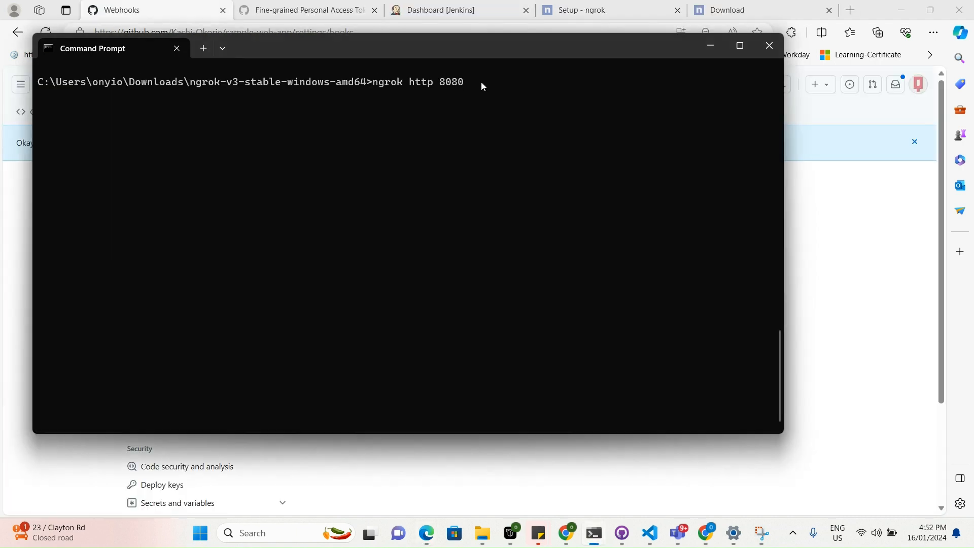
key(Return)
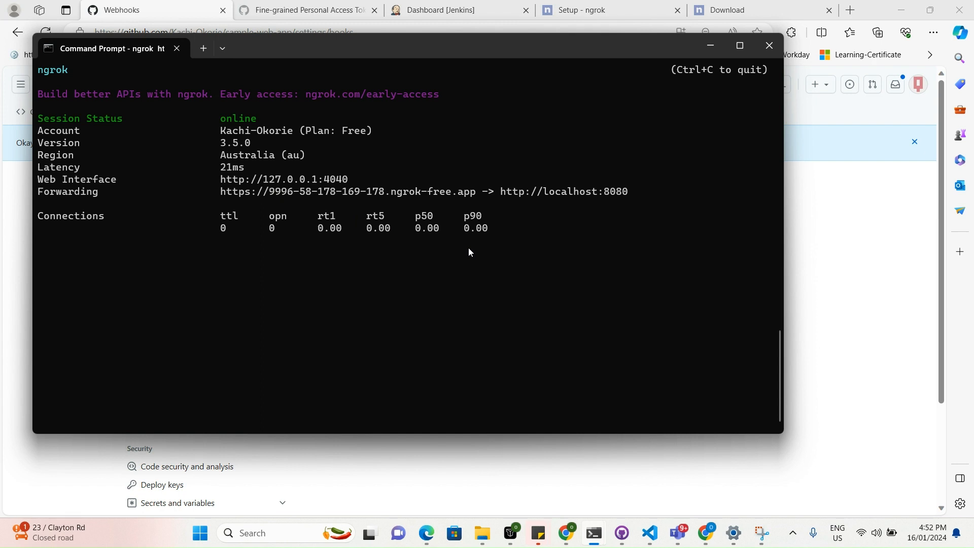
Stop the running ngrok tunnel and restart it with ngrok http 8080.
key(ctrl+c)
text(ngrok http 8080)
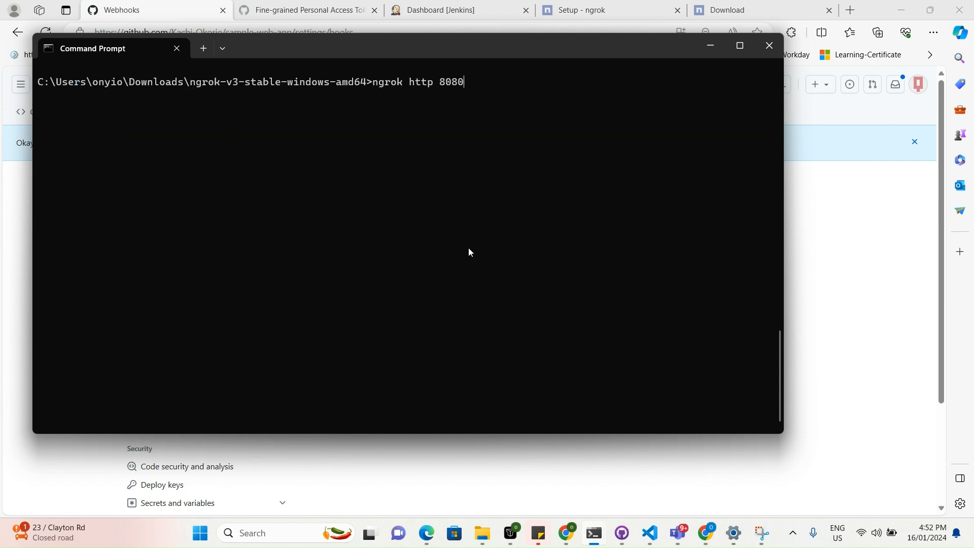
key(Return)
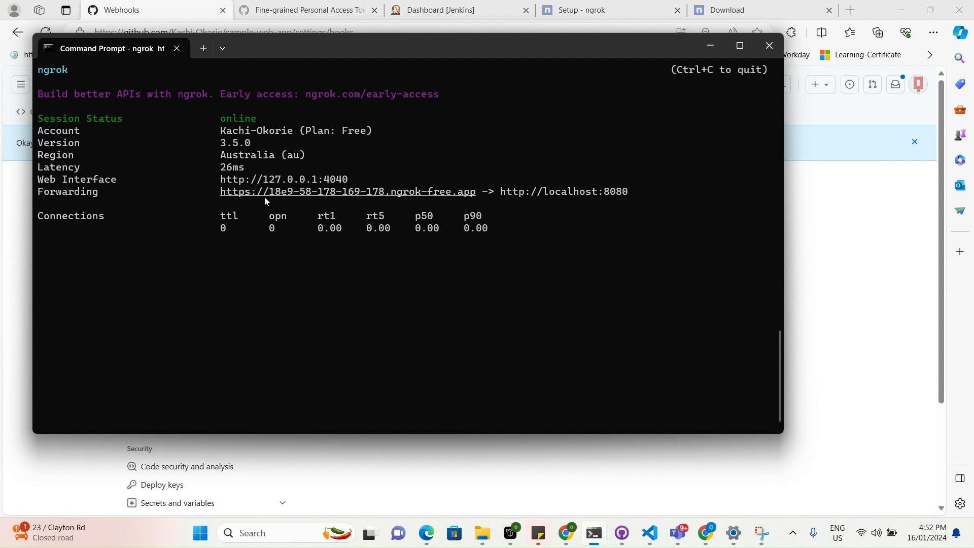
Copy the public ngrok forwarding URL from the tunnel's session details.
drag(218, 193, 267, 203)
click(211, 192)
drag(218, 192, 477, 200)
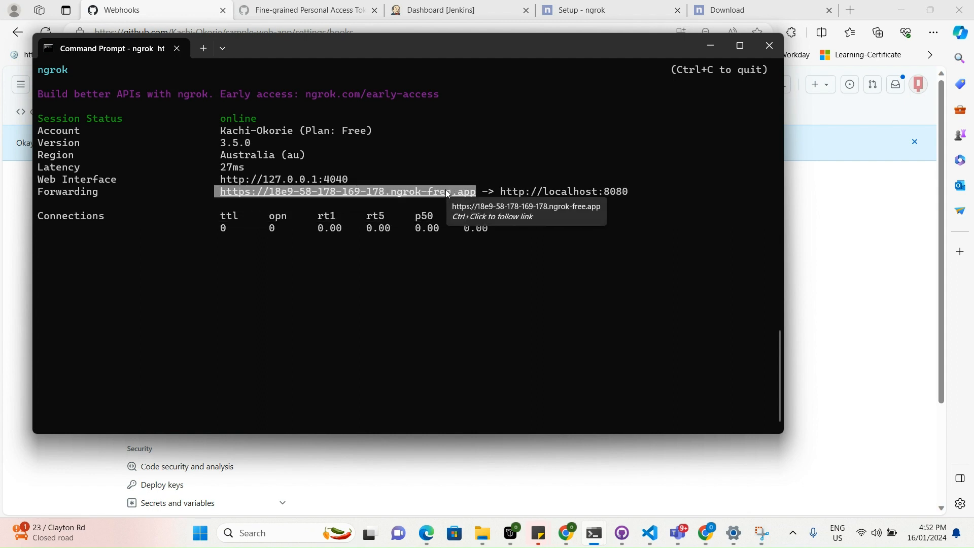
key(ctrl+c)
Start a new webhook for the sample-web-app repository on GitHub and paste the ngrok URL as payload URL, without the leading space.
click(179, 11)
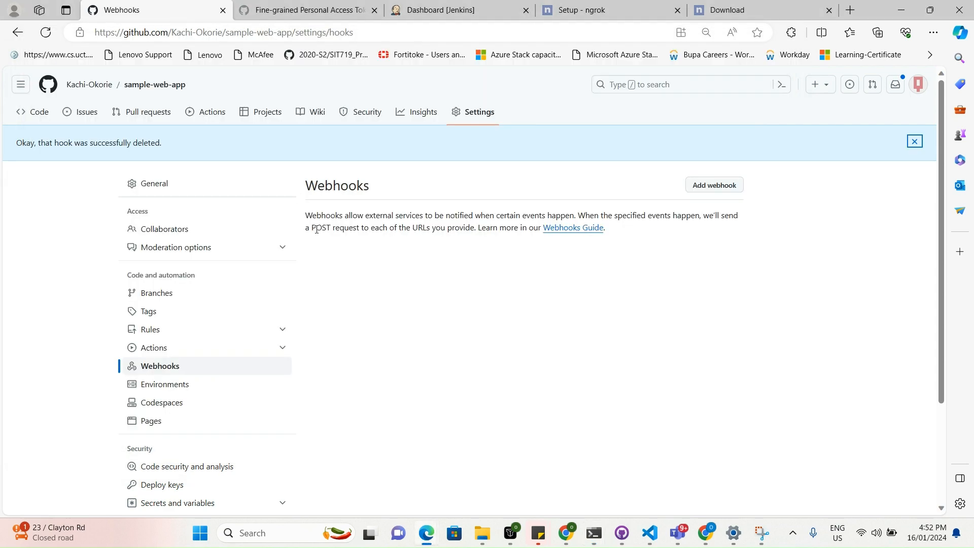
click(716, 186)
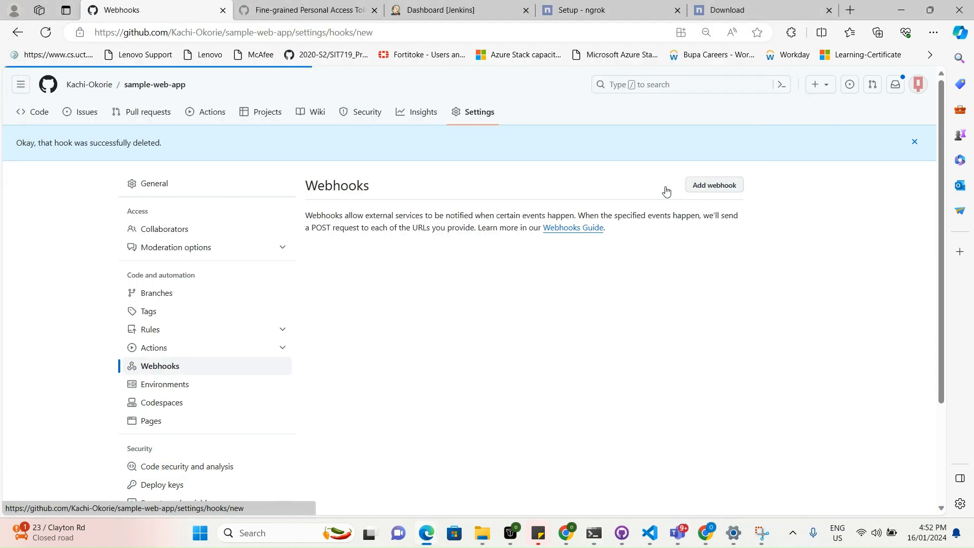
click(416, 261)
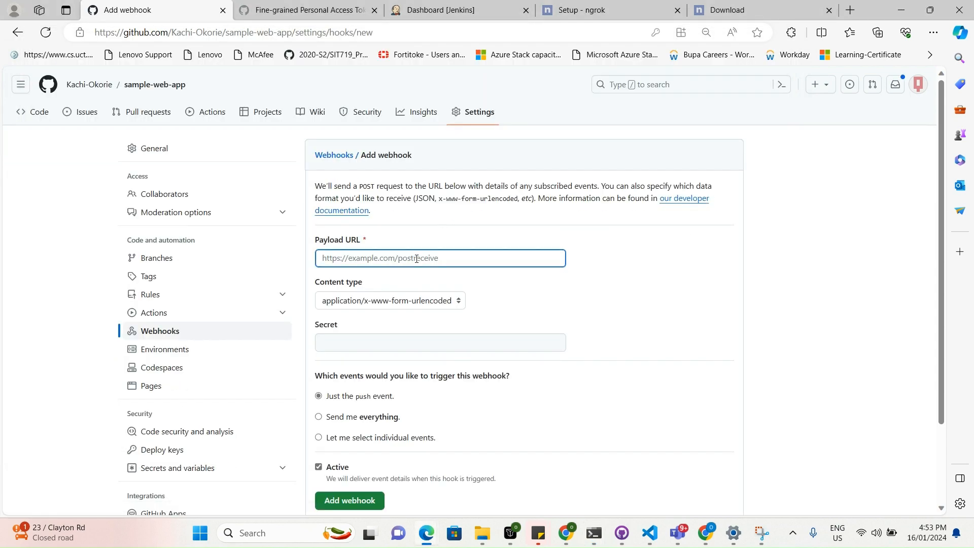
key(ctrl+v)
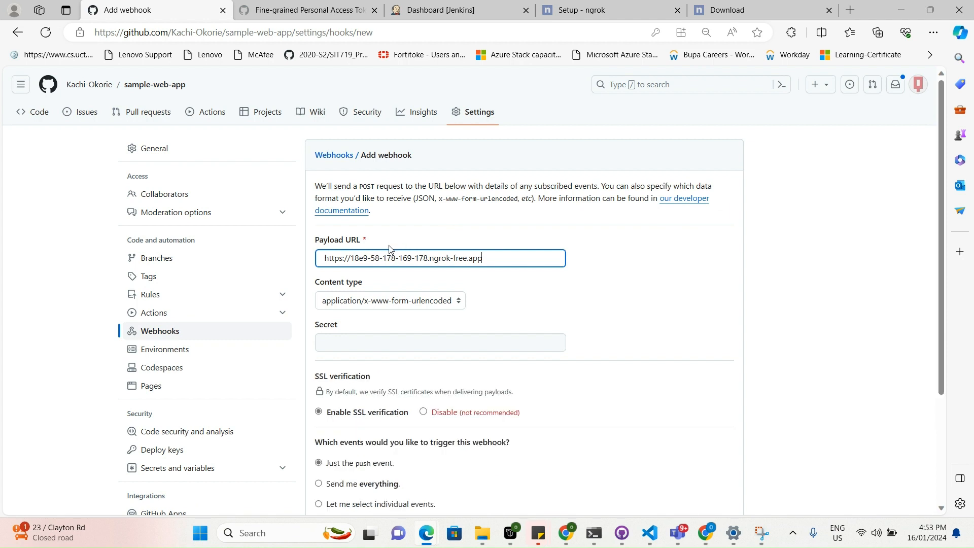
click(326, 258)
key(BackSpace)
click(514, 259)
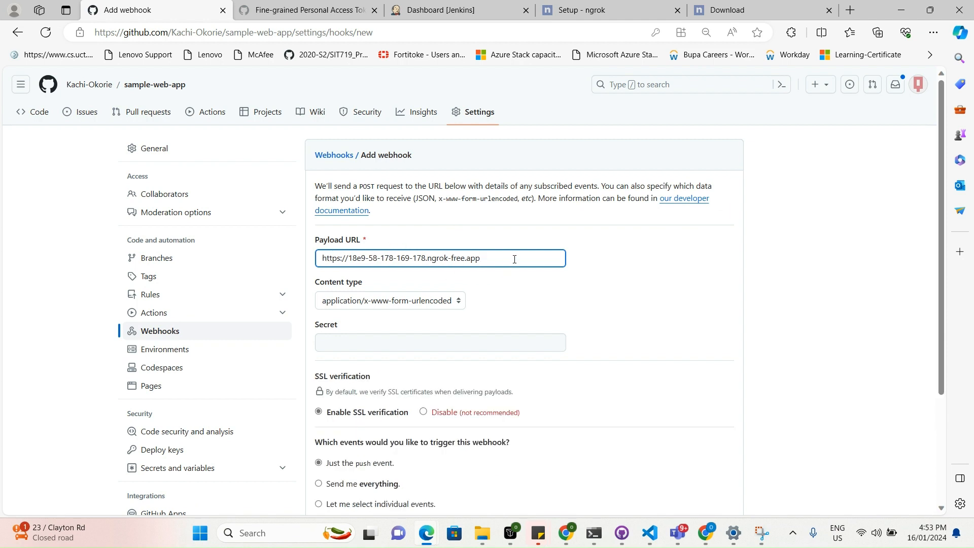
Append /github-webhook/ to the payload URL and create the webhook.
text(/github-webhook/)
scroll(548, 263, down, 3)
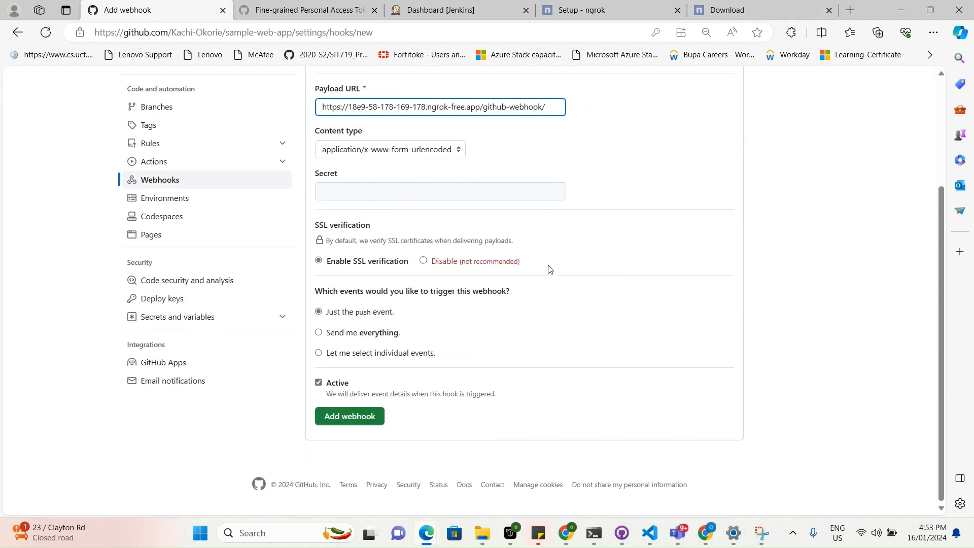
click(366, 420)
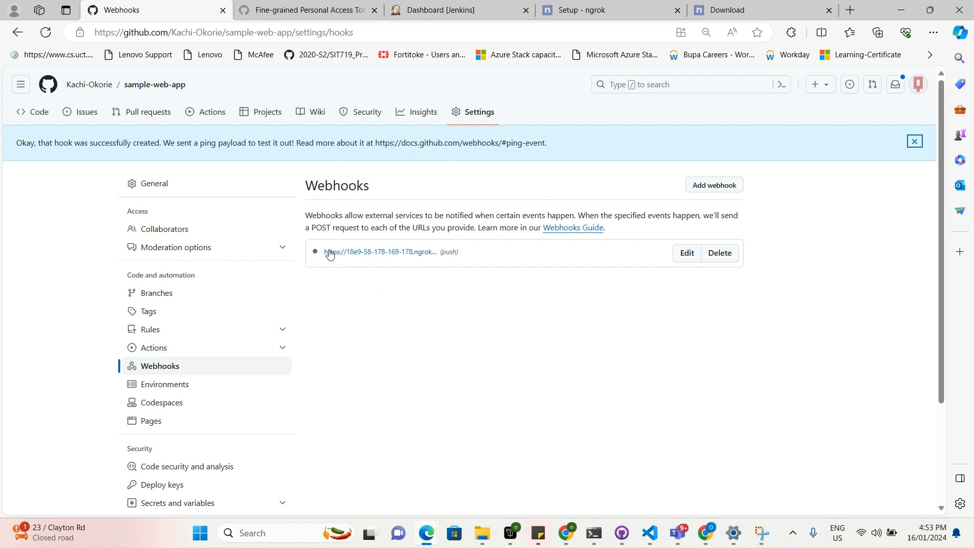
Refresh the repository's webhooks list to check the new webhook's delivery status.
click(48, 36)
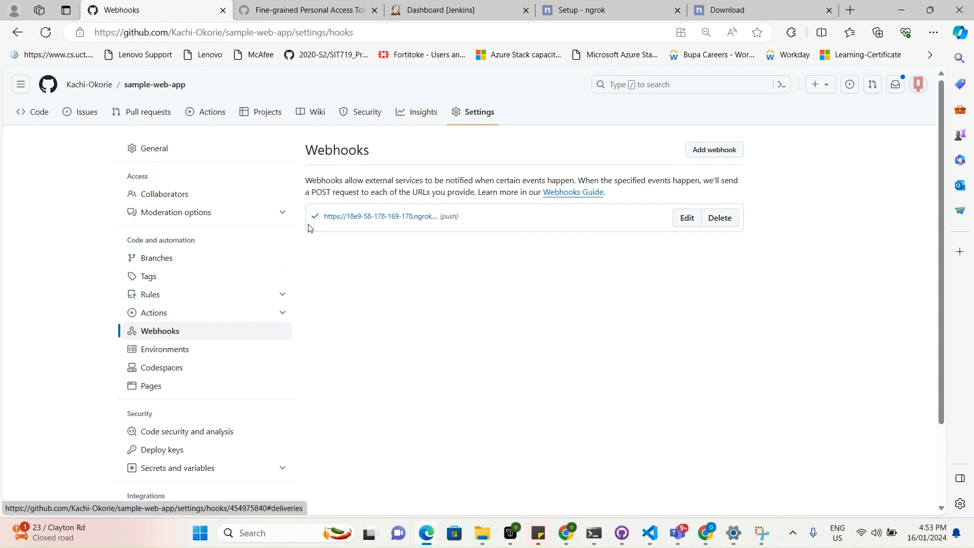
mouse_move(315, 220)
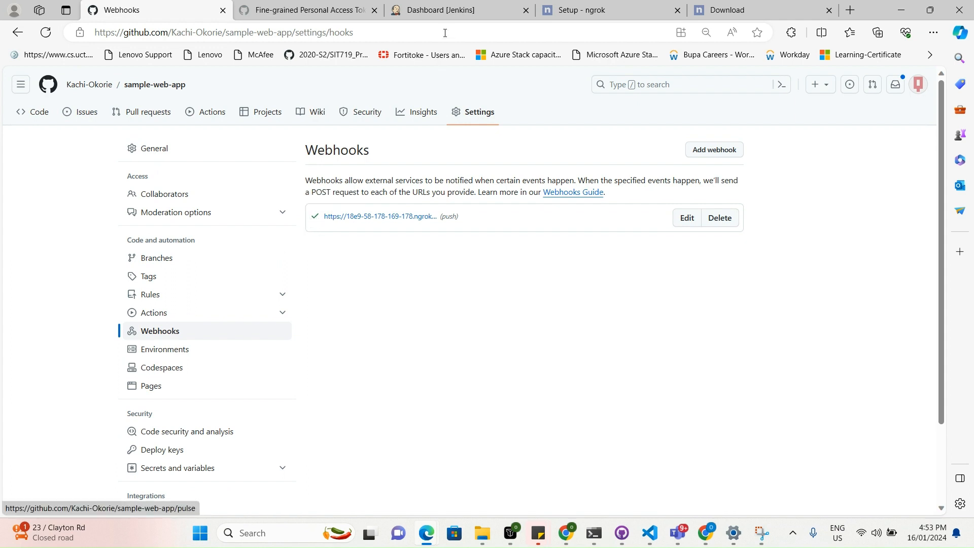
Switch to the Jenkins dashboard and open the Commit-based-job pipeline.
click(441, 10)
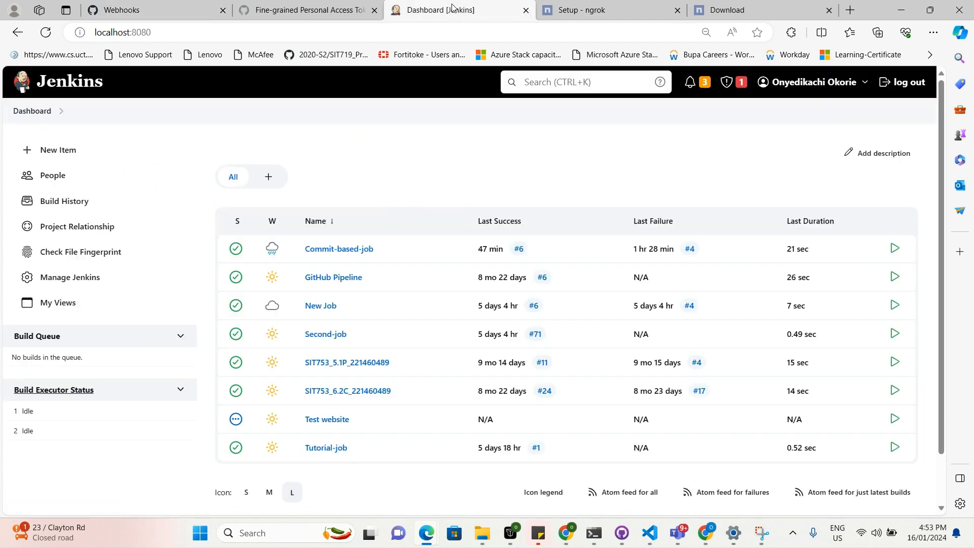
click(315, 249)
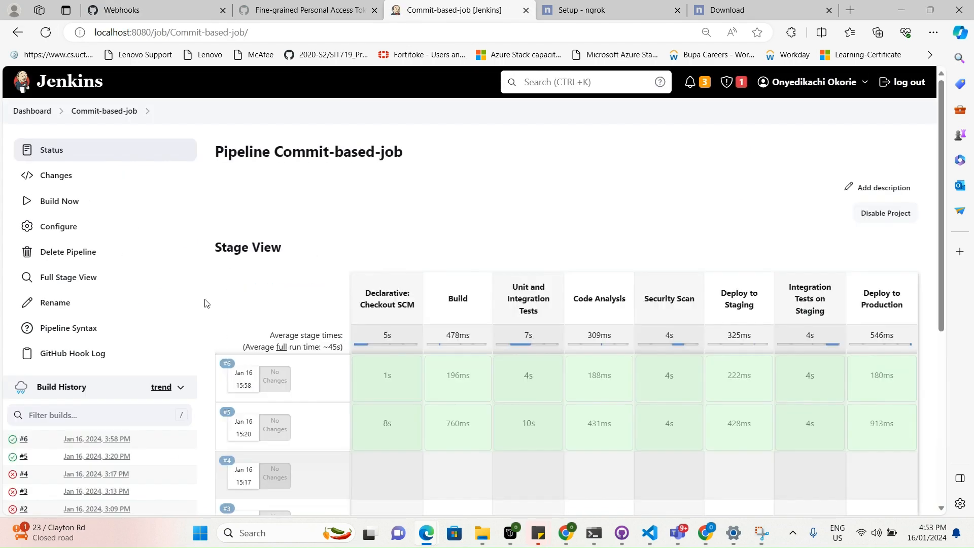
mouse_move(611, 521)
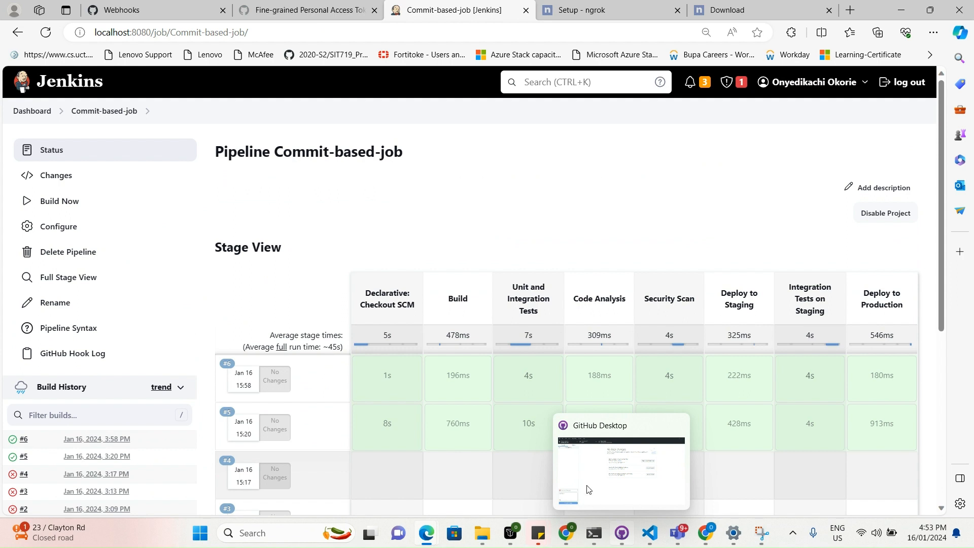
mouse_move(640, 536)
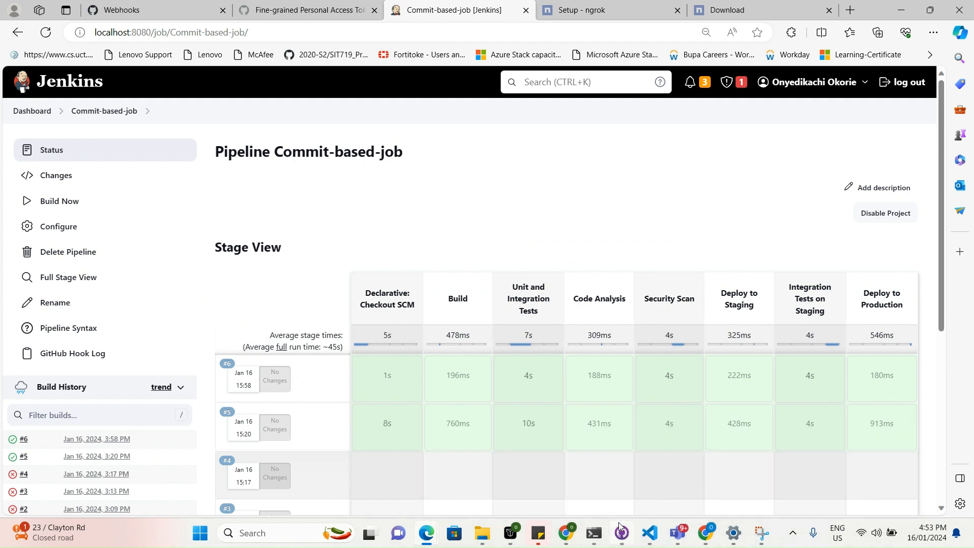